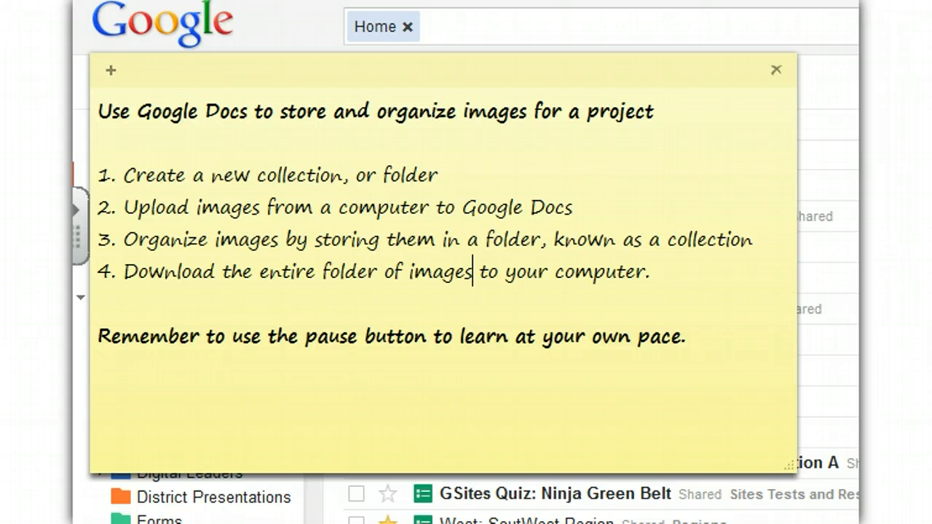
Switch to Google Docs and create a new collection named Sunsets
{"action": "key", "text": "alt+Tab"}
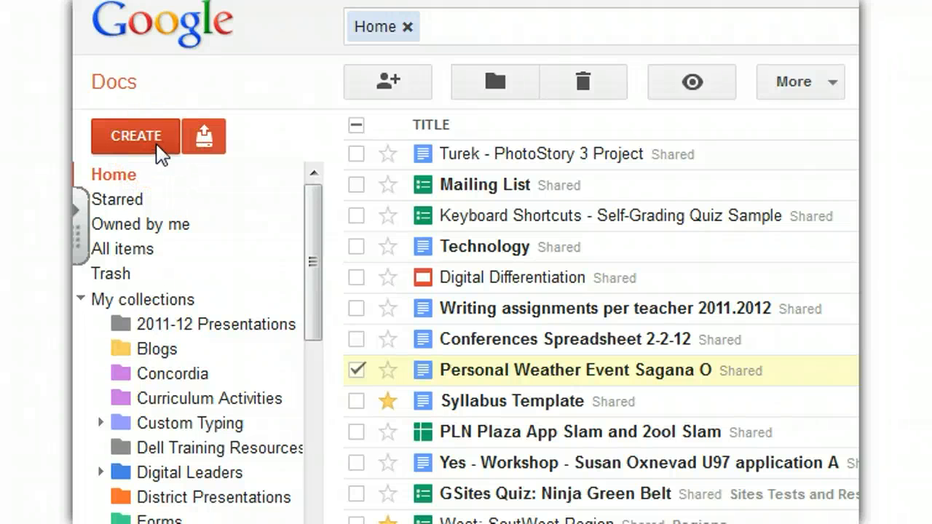
{"action": "left_click", "coordinate": [138, 136]}
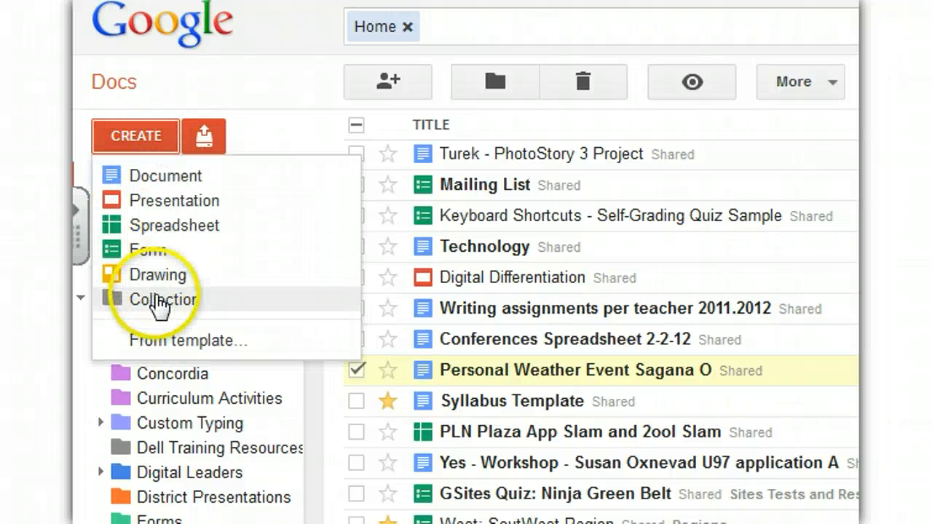
{"action": "left_click", "coordinate": [159, 300]}
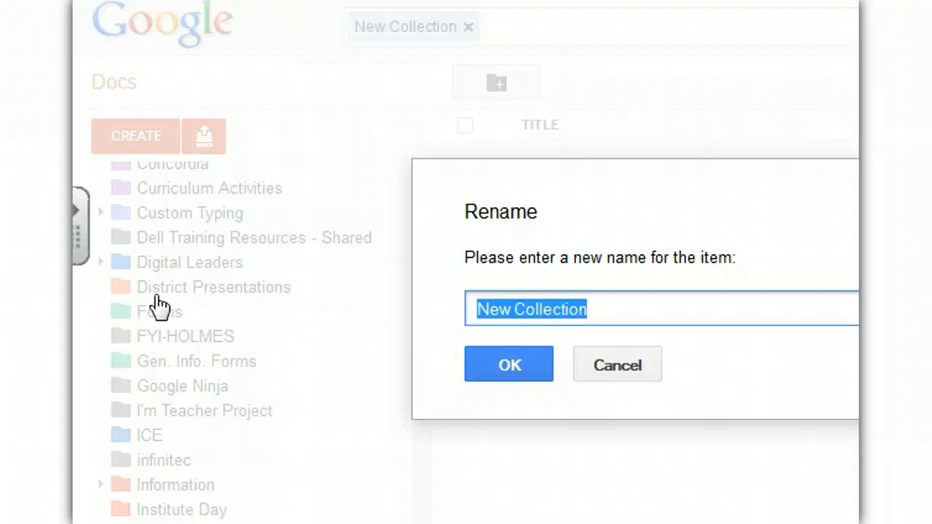
{"action": "type", "text": "Sunas"}
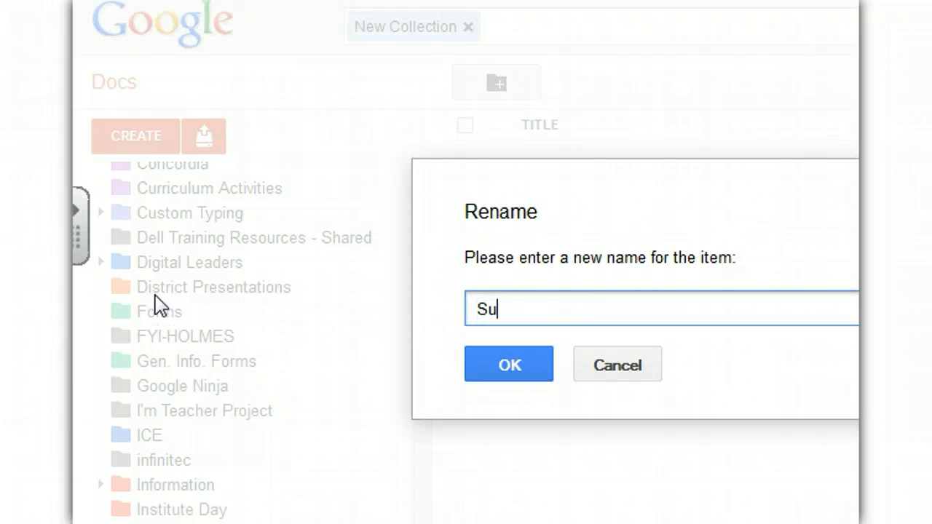
{"action": "key", "text": "BackSpace"}
{"action": "key", "text": "BackSpace"}
{"action": "type", "text": "aw"}
{"action": "key", "text": "BackSpace"}
{"action": "key", "text": "BackSpace"}
{"action": "type", "text": "sets"}
{"action": "left_click", "coordinate": [148, 318]}
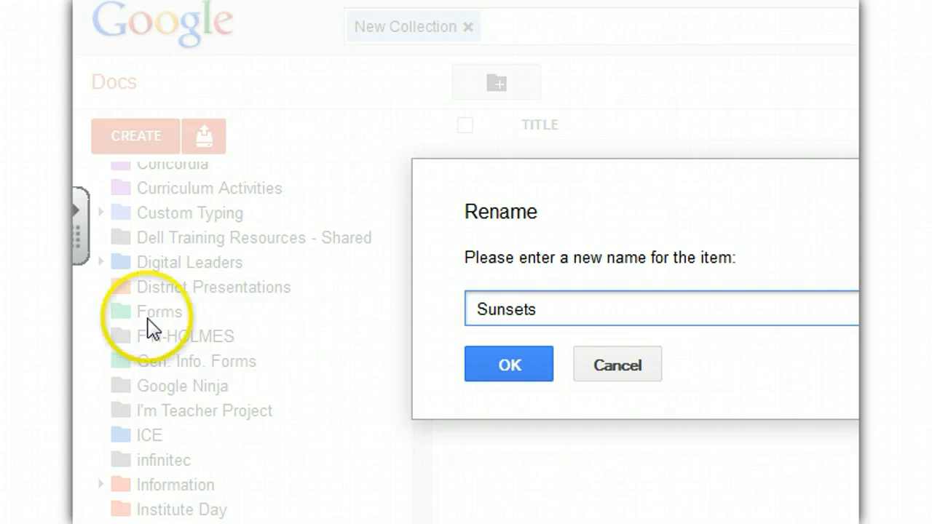
{"action": "left_click", "coordinate": [513, 371]}
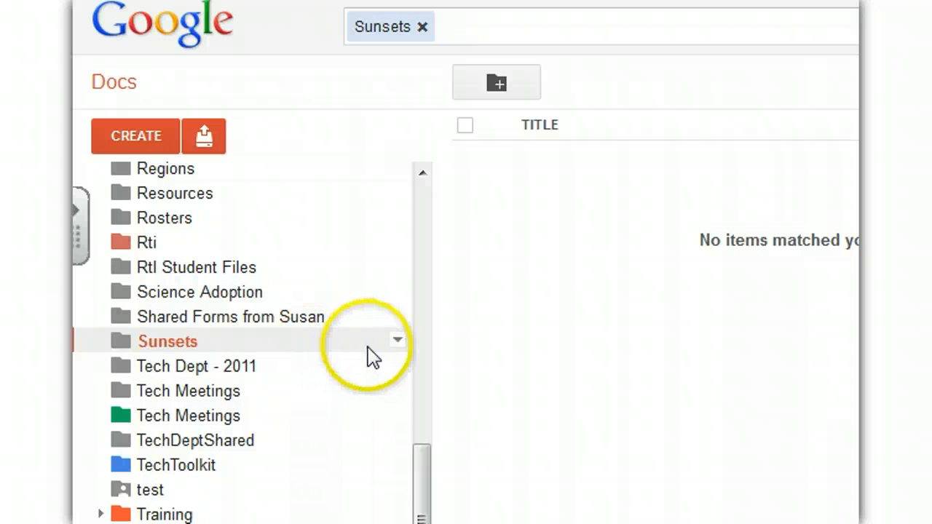
Change the color of the Sunsets collection to light green
{"action": "left_click", "coordinate": [398, 341]}
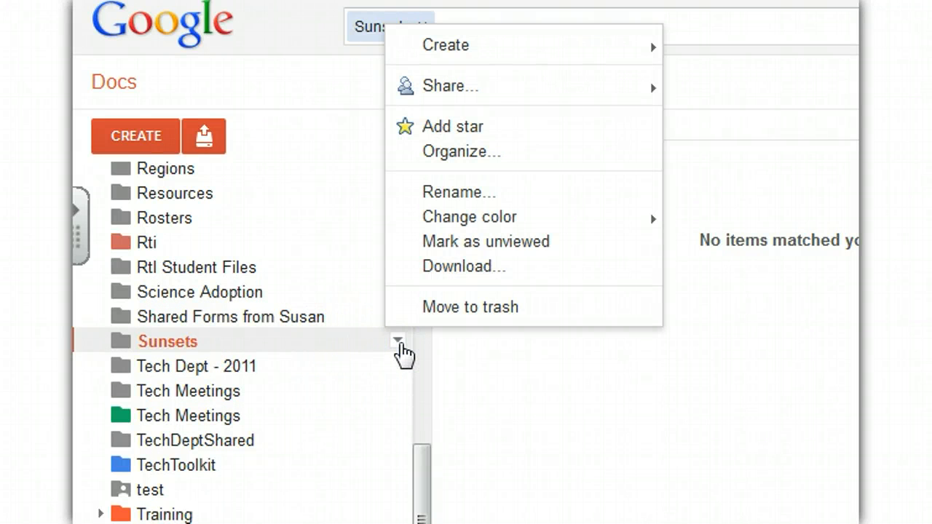
{"action": "mouse_move", "coordinate": [484, 237]}
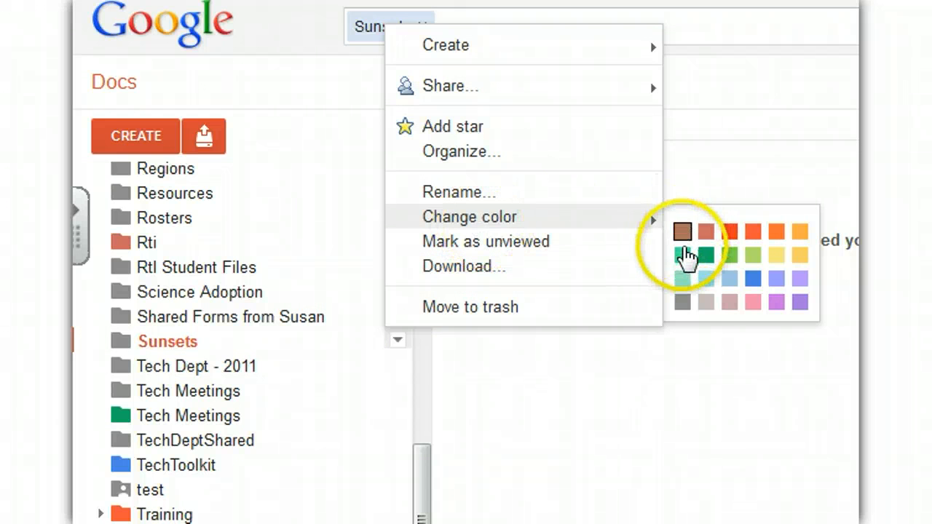
{"action": "left_click", "coordinate": [683, 253]}
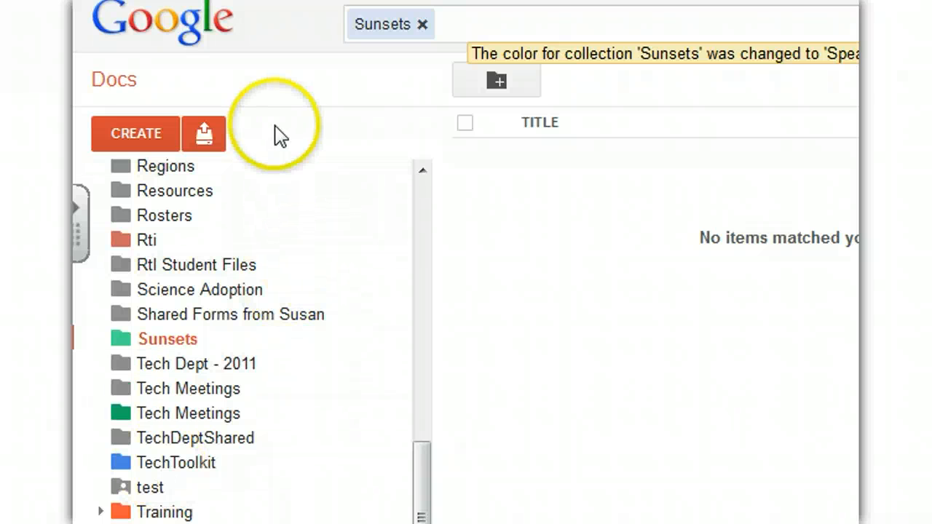
Upload the Africa image from the computer, leaving both conversion options off
{"action": "left_click", "coordinate": [206, 140]}
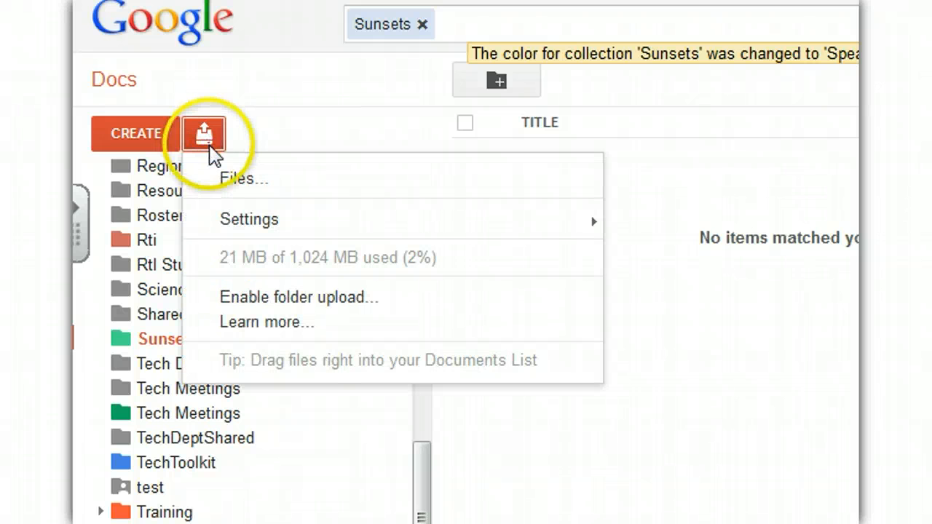
{"action": "left_click", "coordinate": [232, 182]}
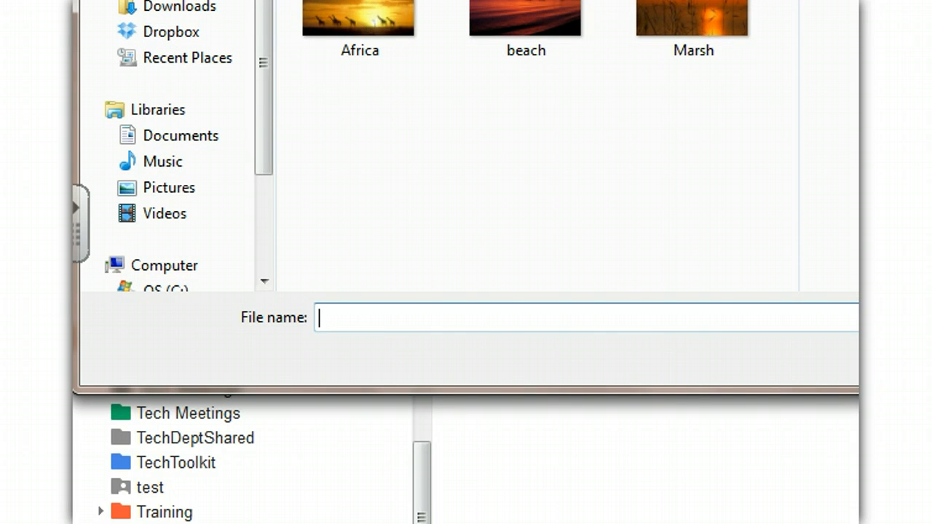
{"action": "left_click_drag", "start_coordinate": [466, 2], "coordinate": [384, 108]}
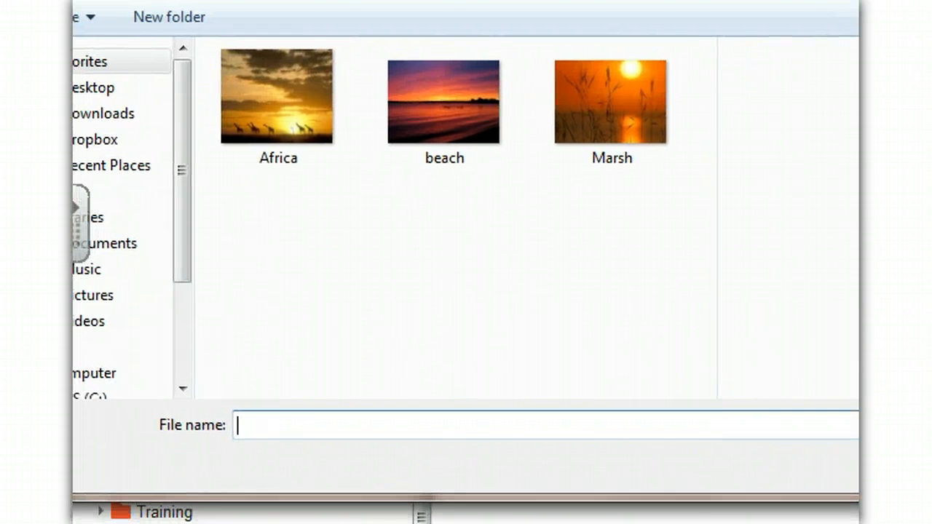
{"action": "left_click_drag", "start_coordinate": [222, 1], "coordinate": [289, 1]}
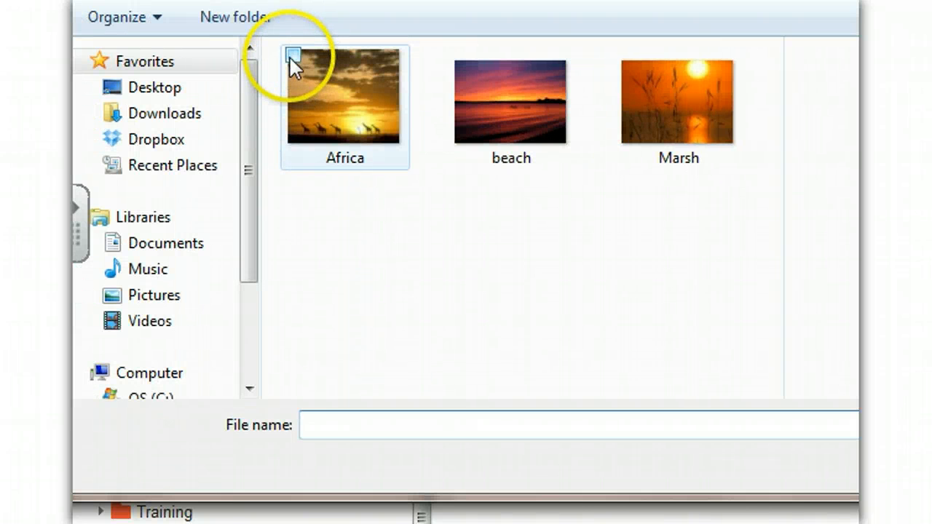
{"action": "left_click", "coordinate": [292, 55]}
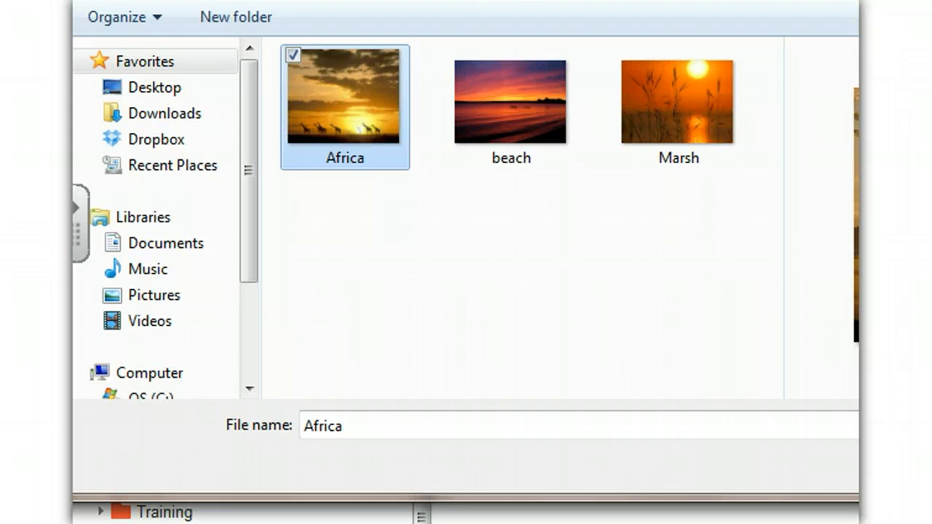
{"action": "key", "text": "Return"}
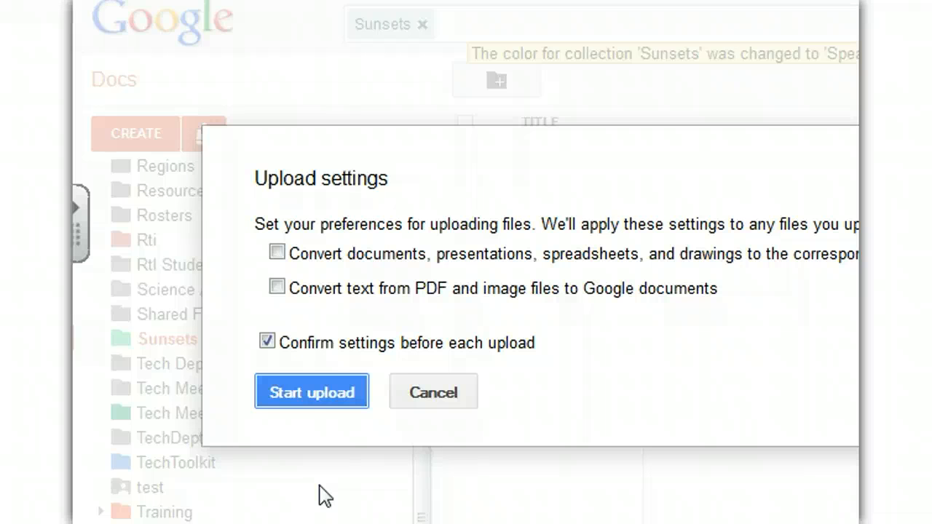
{"action": "left_click", "coordinate": [309, 386]}
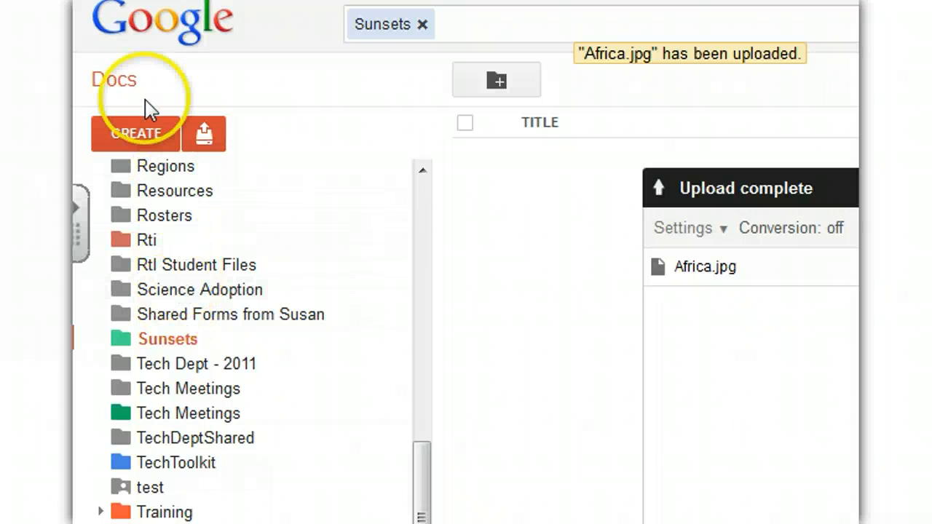
Return to the document list, organize Africa.jpg into the Sunsets collection, and open that collection
{"action": "left_click", "coordinate": [109, 84]}
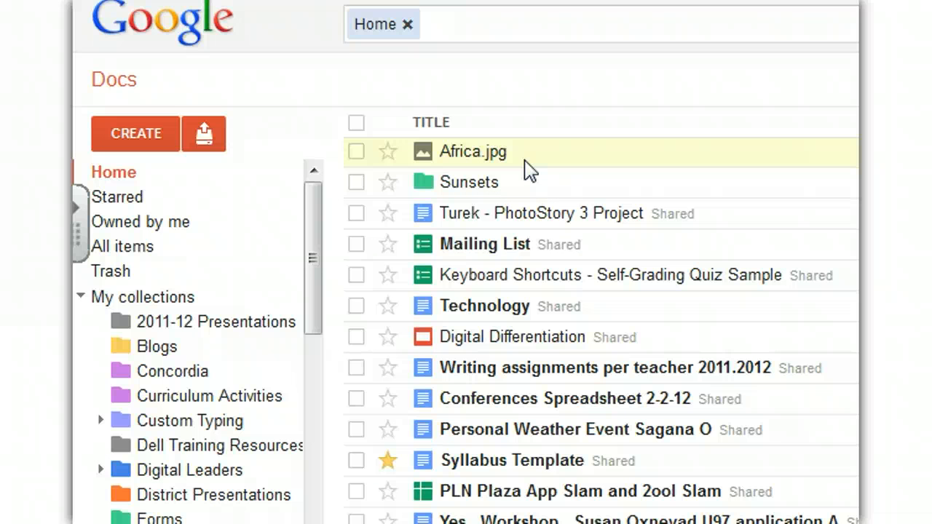
{"action": "left_click", "coordinate": [356, 153]}
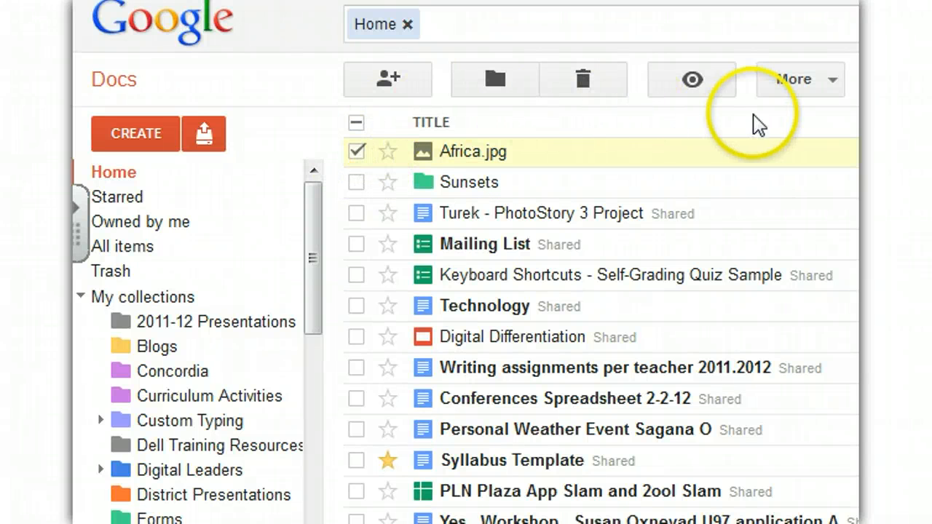
{"action": "left_click", "coordinate": [506, 86]}
{"action": "left_click", "coordinate": [587, 195]}
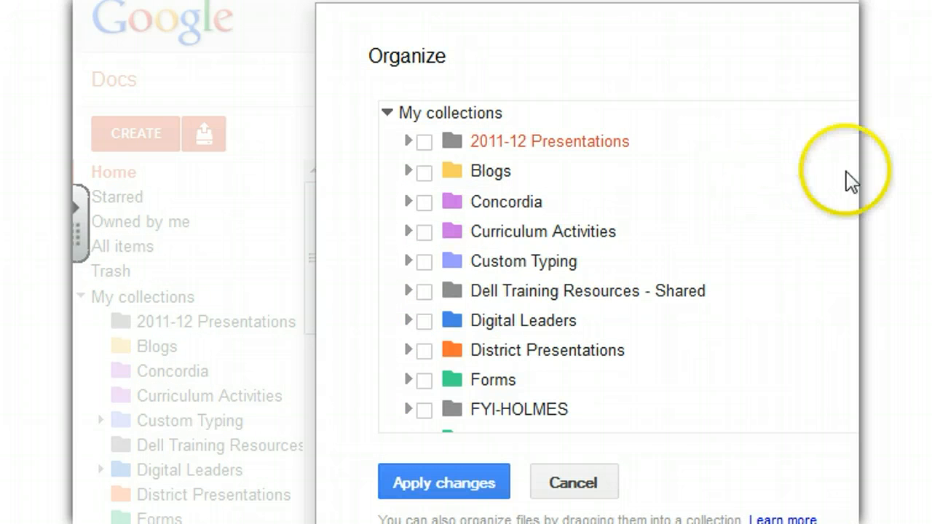
{"action": "scroll", "coordinate": [542, 267], "scroll_direction": "down", "scroll_amount": 10}
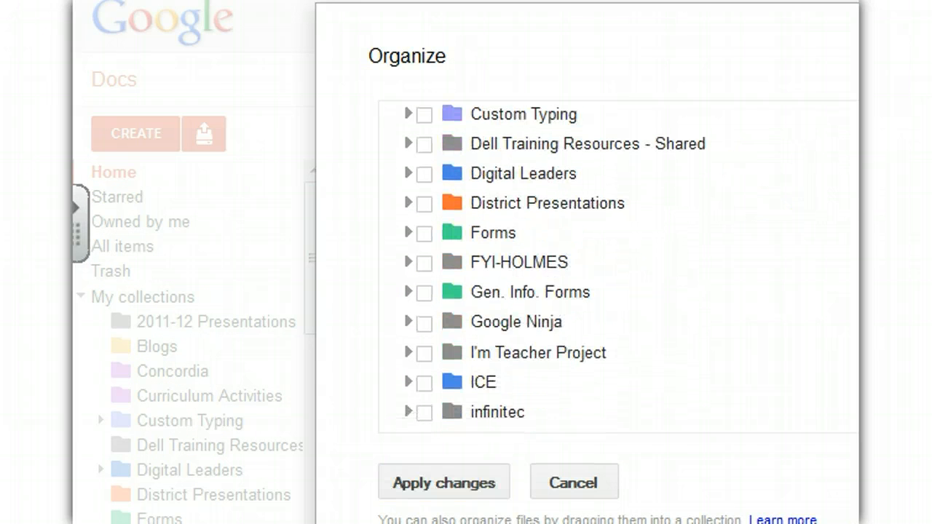
{"action": "scroll", "coordinate": [553, 267], "scroll_direction": "down", "scroll_amount": 10}
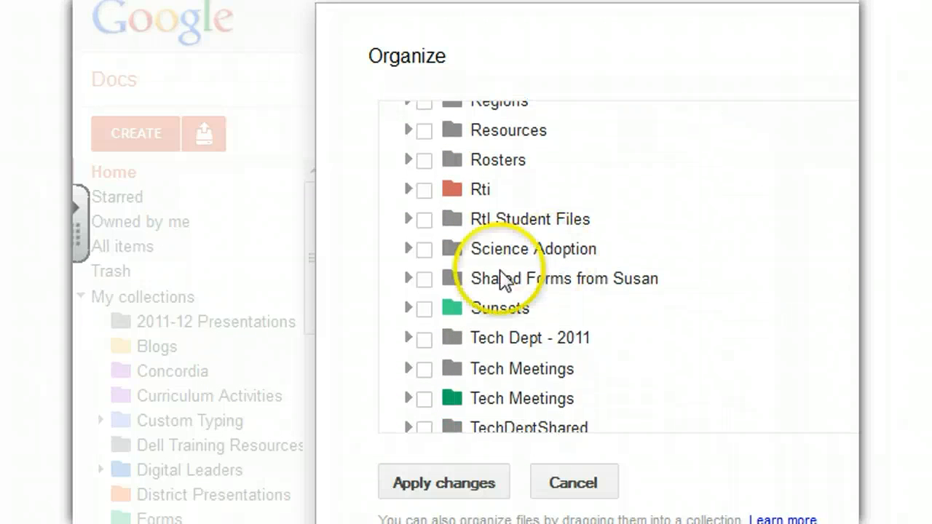
{"action": "left_click", "coordinate": [424, 308]}
{"action": "left_click", "coordinate": [486, 311]}
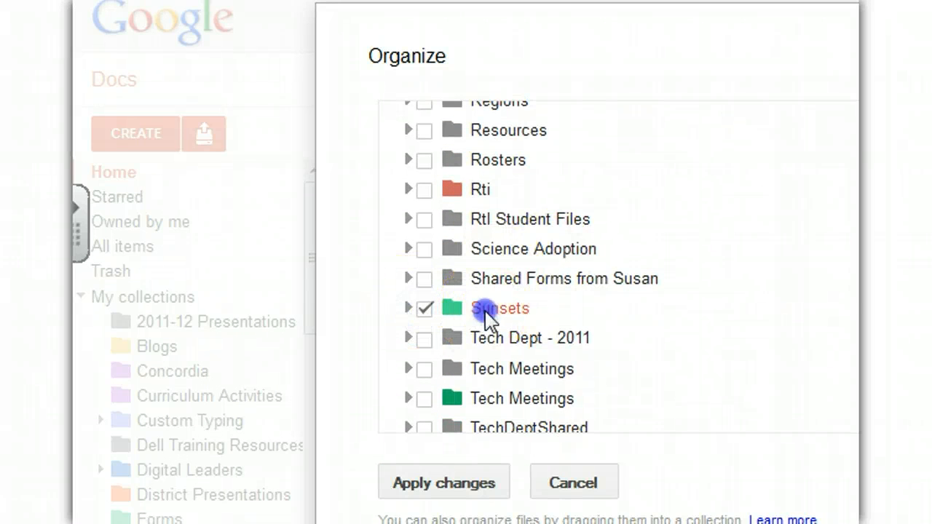
{"action": "left_click", "coordinate": [458, 484]}
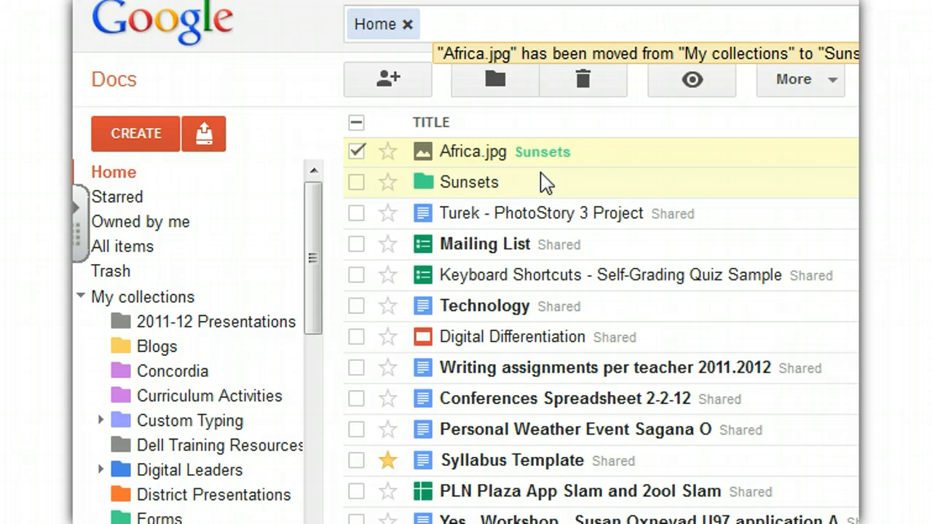
{"action": "left_click_drag", "start_coordinate": [316, 222], "coordinate": [298, 513]}
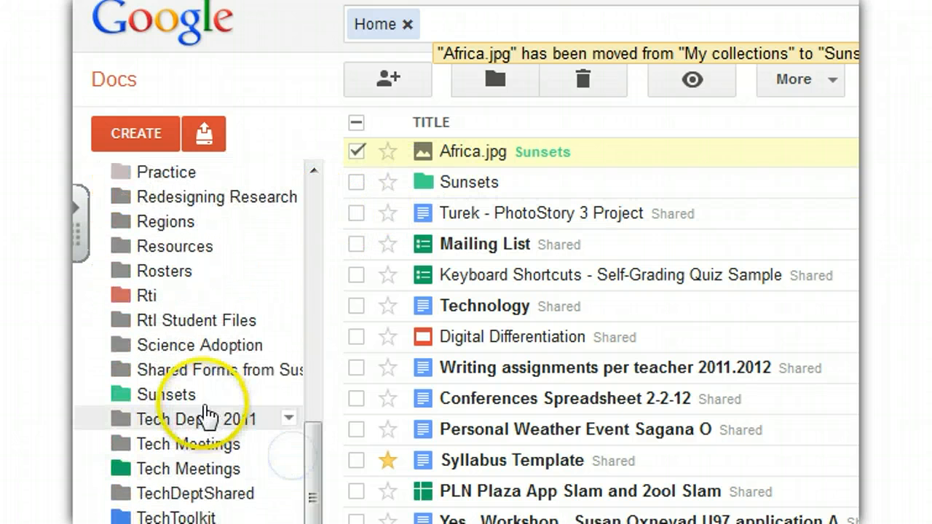
{"action": "left_click", "coordinate": [188, 395]}
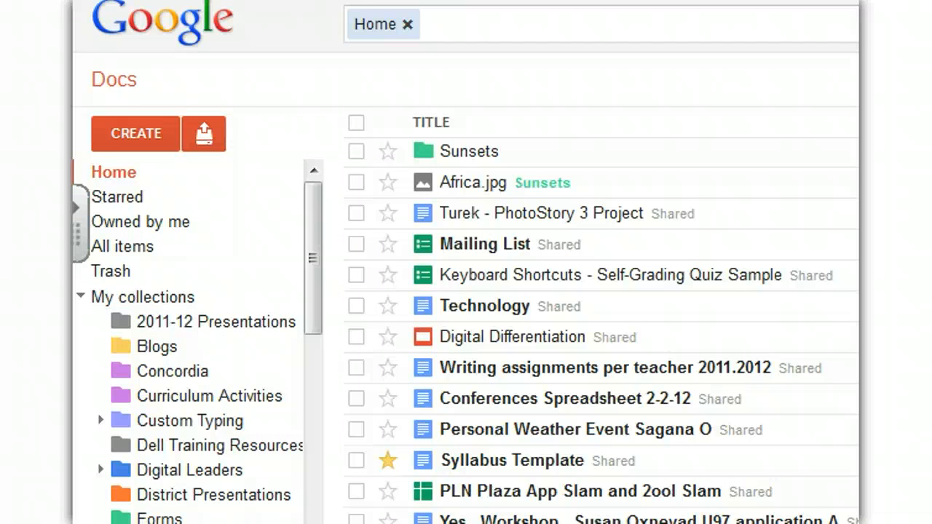
Upload the beach image from the computer with both conversion options off
{"action": "left_click", "coordinate": [204, 134]}
{"action": "left_click", "coordinate": [237, 180]}
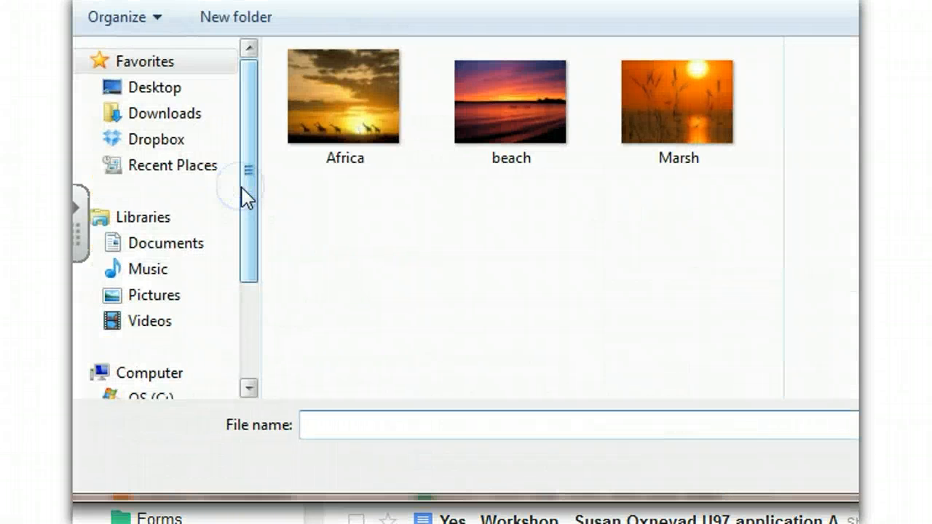
{"action": "left_click", "coordinate": [507, 109]}
{"action": "double_click", "coordinate": [505, 106]}
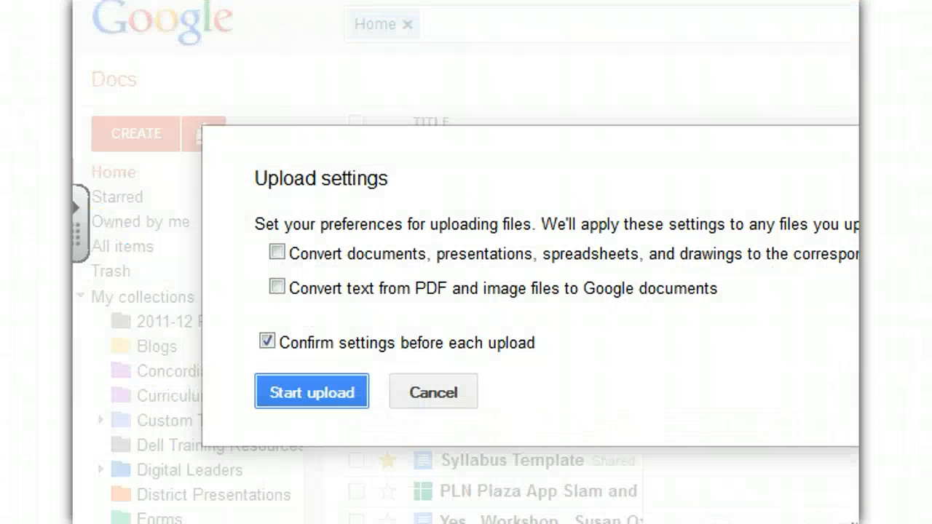
{"action": "left_click", "coordinate": [294, 376]}
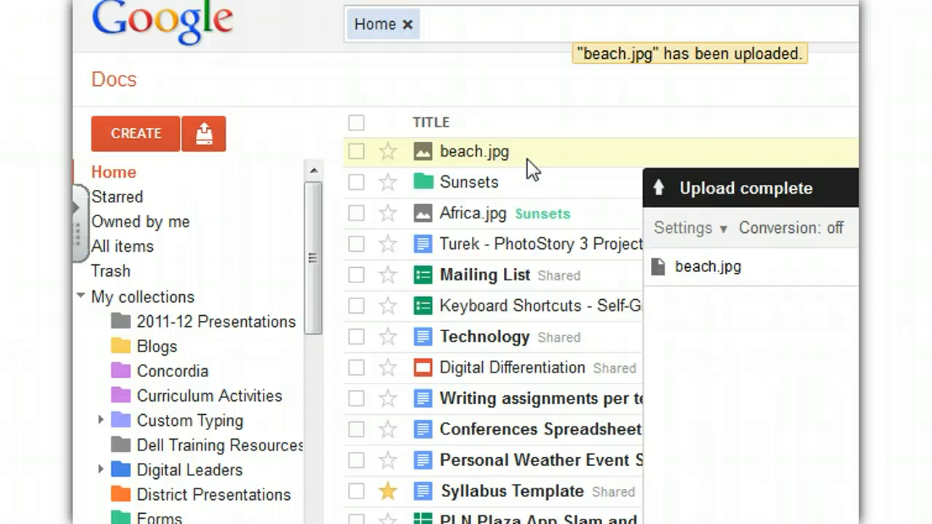
Move beach.jpg from the document list directly into the Sunsets collection
{"action": "left_click", "coordinate": [353, 152]}
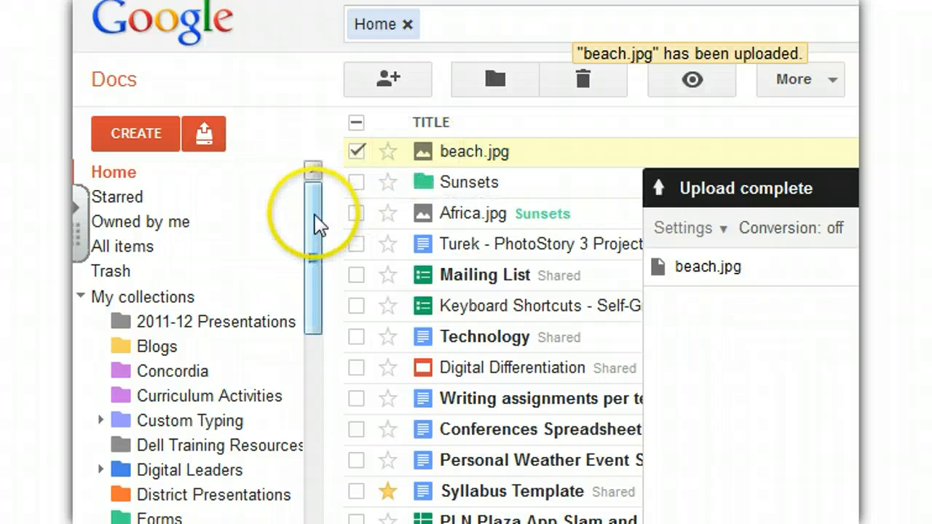
{"action": "left_click_drag", "start_coordinate": [310, 271], "coordinate": [300, 503]}
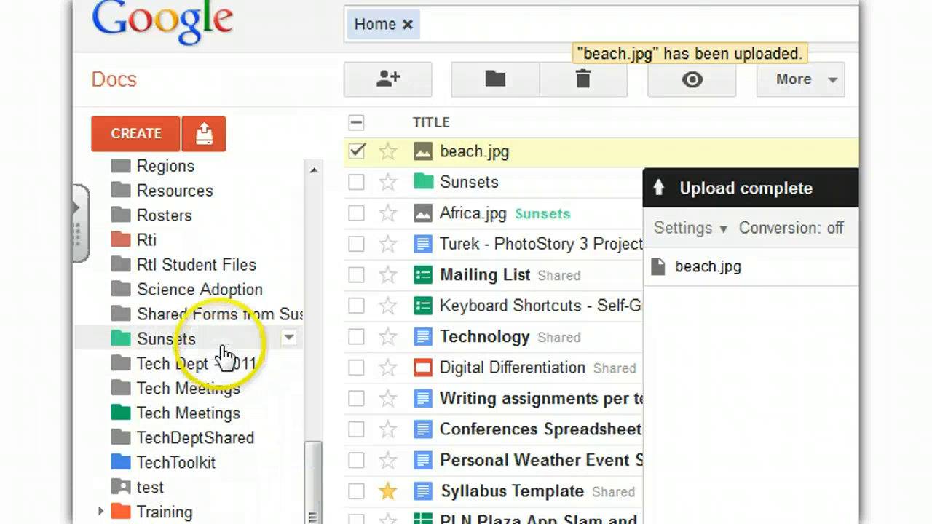
{"action": "left_click_drag", "start_coordinate": [421, 152], "coordinate": [184, 347]}
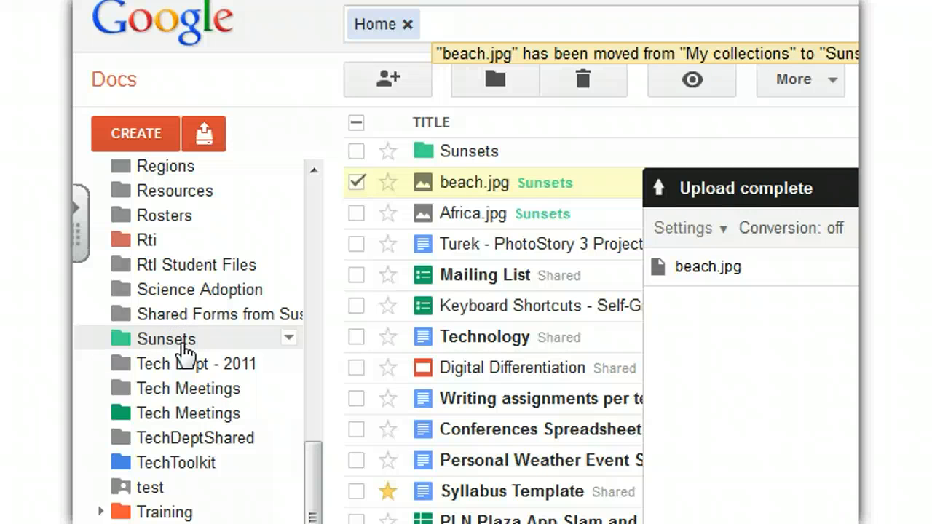
{"action": "left_click_drag", "start_coordinate": [188, 339], "coordinate": [464, 184]}
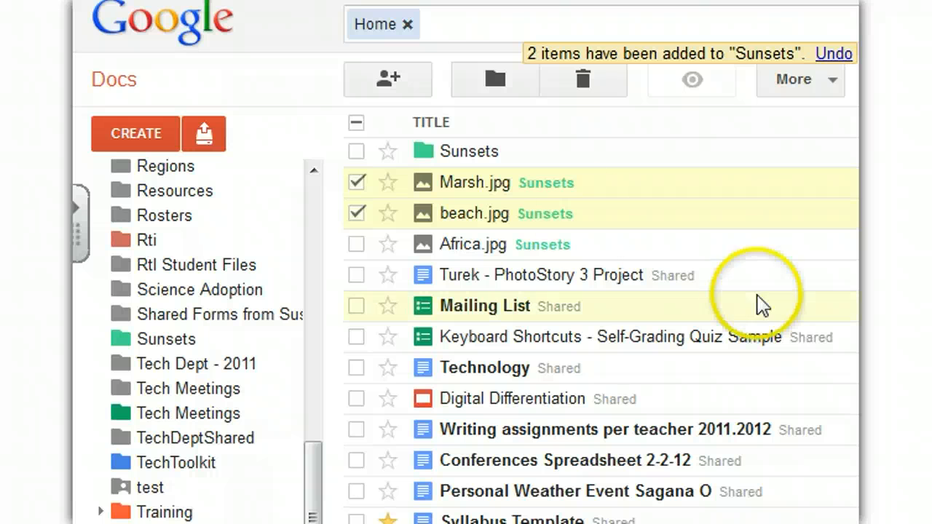
Deselect beach.jpg and Marsh.jpg, select only the Sunsets collection, and open its Convert and Download options
{"action": "left_click", "coordinate": [356, 213]}
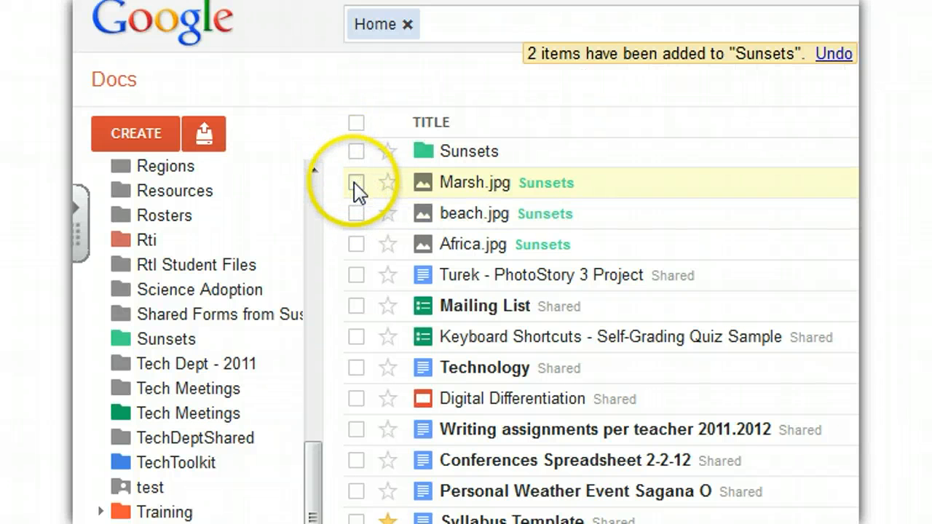
{"action": "left_click", "coordinate": [356, 182]}
{"action": "left_click", "coordinate": [356, 151]}
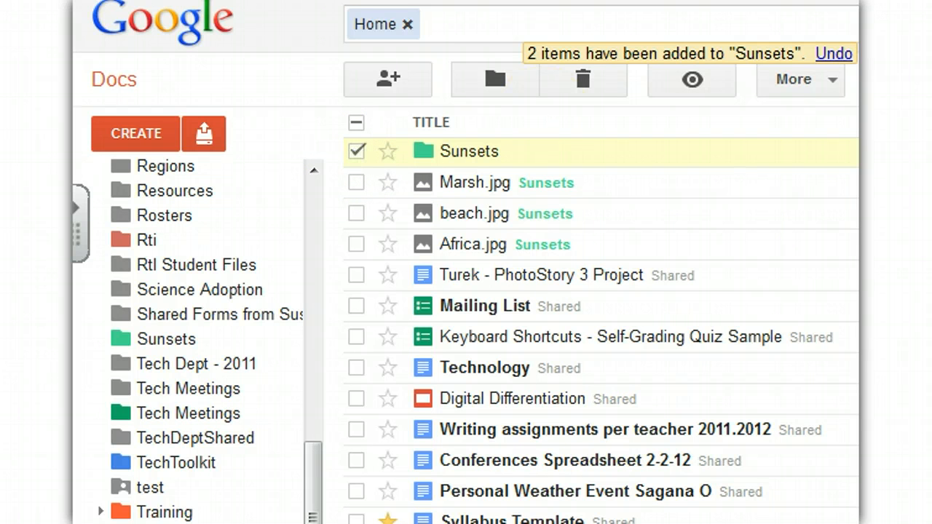
{"action": "left_click", "coordinate": [832, 83]}
{"action": "left_click", "coordinate": [832, 84]}
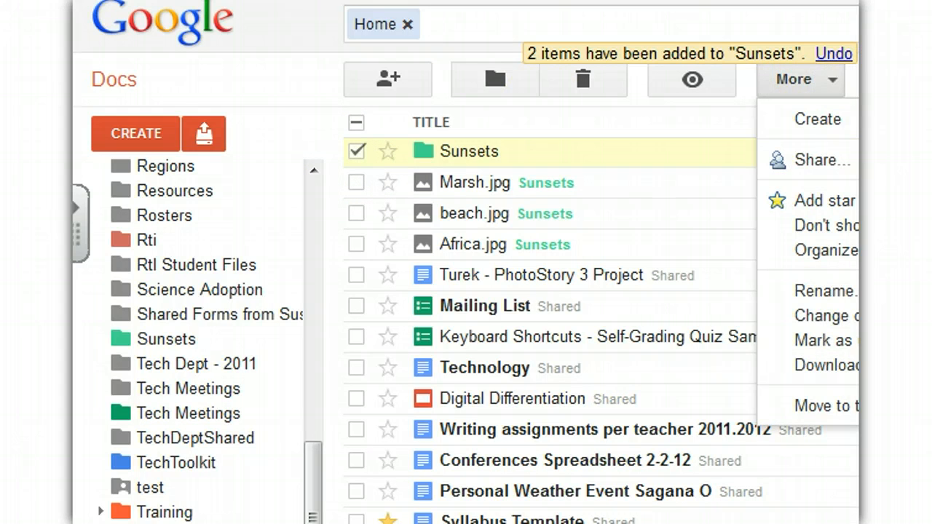
{"action": "scroll", "coordinate": [466, 291], "scroll_direction": "right", "scroll_amount": 4}
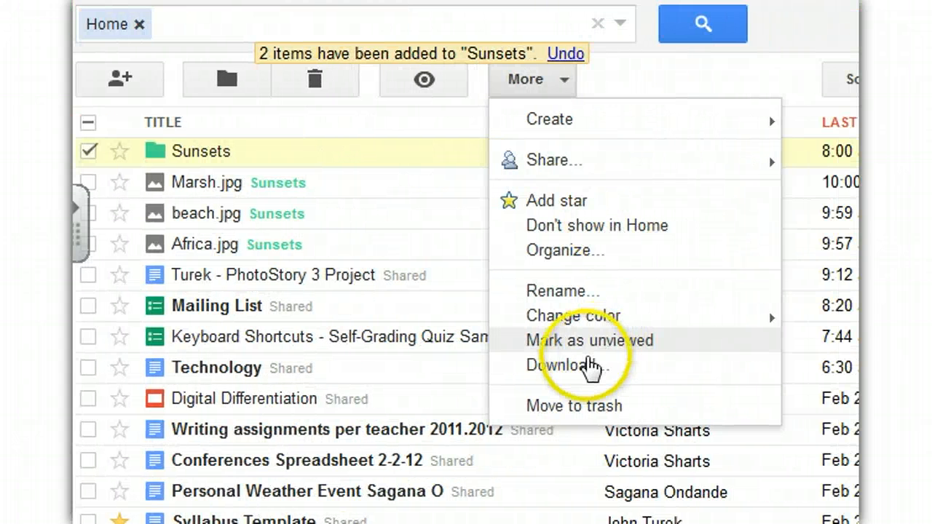
{"action": "left_click", "coordinate": [583, 369]}
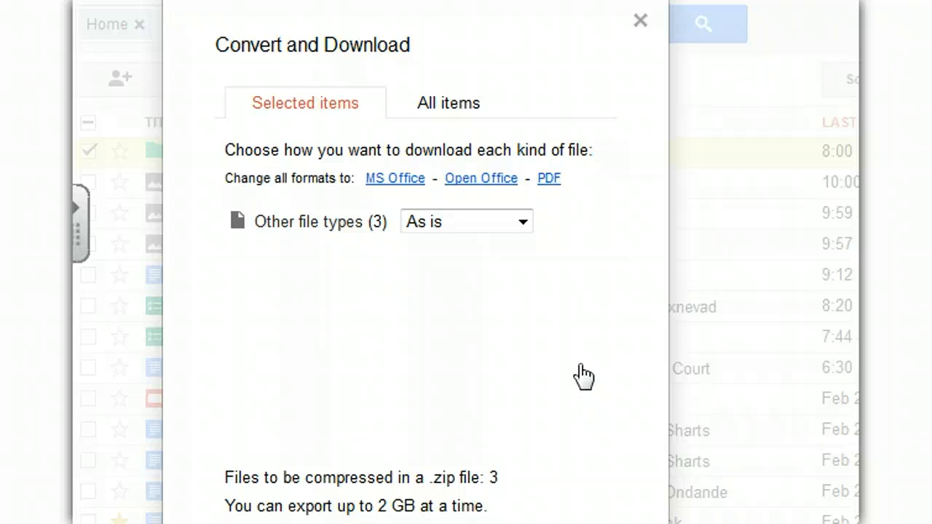
{"action": "left_click", "coordinate": [581, 368]}
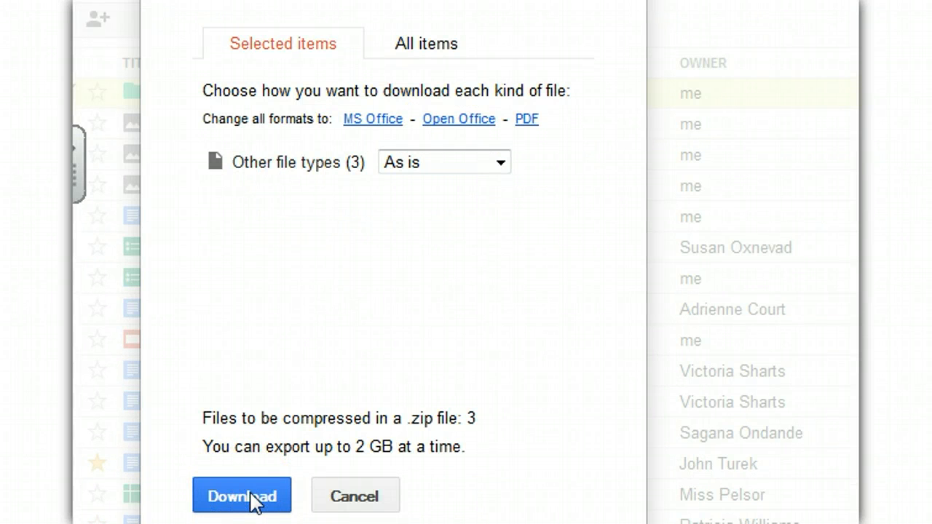
Download the Sunsets collection as a .zip file with file types kept as is, using the fallback download link, and close the dialog
{"action": "left_click", "coordinate": [251, 498]}
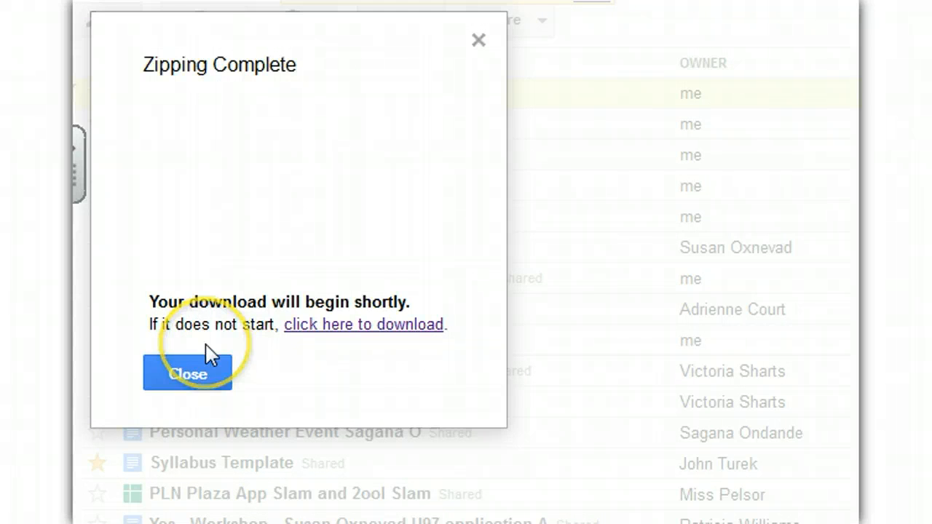
{"action": "left_click", "coordinate": [200, 360]}
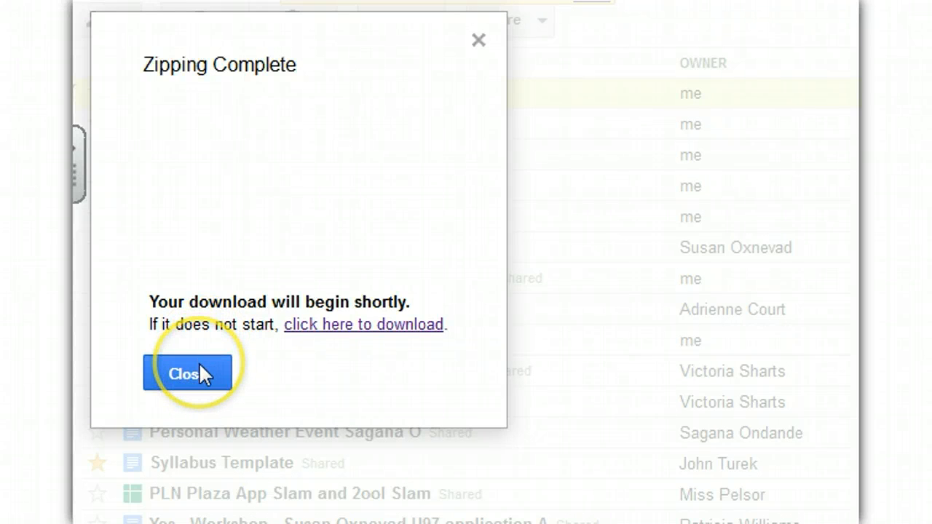
{"action": "left_click", "coordinate": [334, 325]}
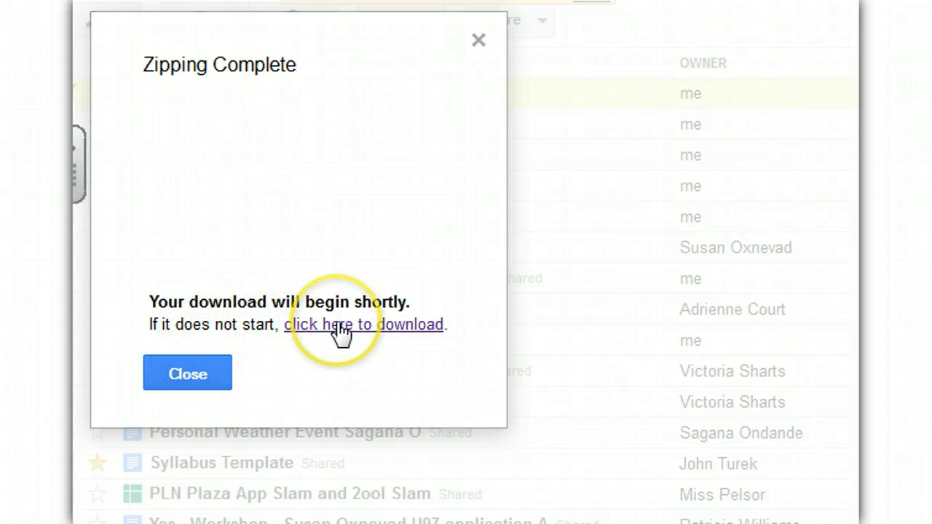
{"action": "left_click", "coordinate": [339, 323]}
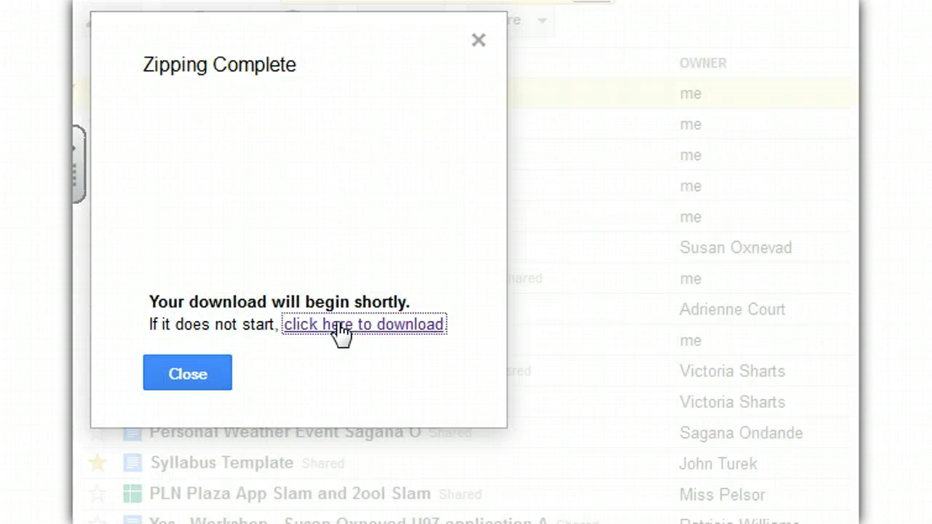
{"action": "left_click", "coordinate": [195, 379]}
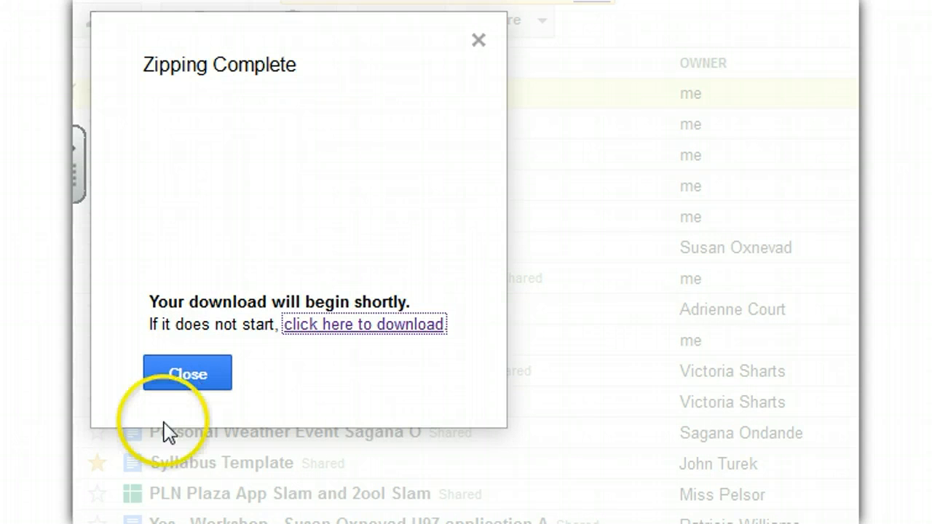
{"action": "left_click", "coordinate": [171, 377]}
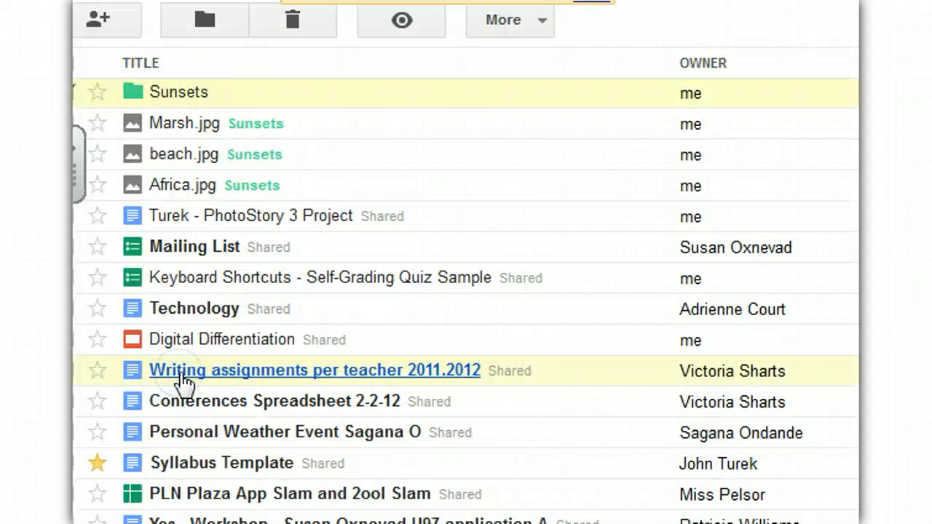
{"action": "left_click", "coordinate": [180, 375]}
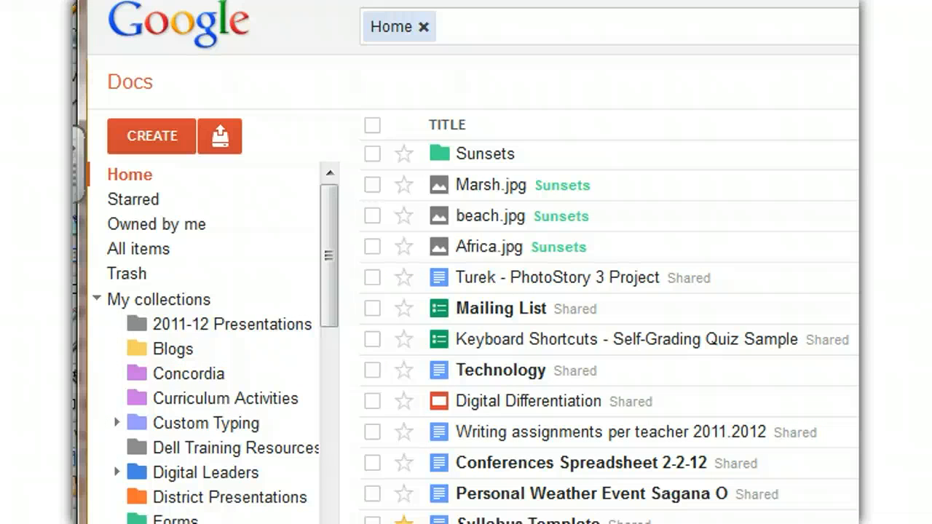
Switch to Windows Explorer, go to the Downloads folder, and open the Sunsets folder inside the Sunsets-2012-02-23 zip archive
{"action": "key", "text": "super"}
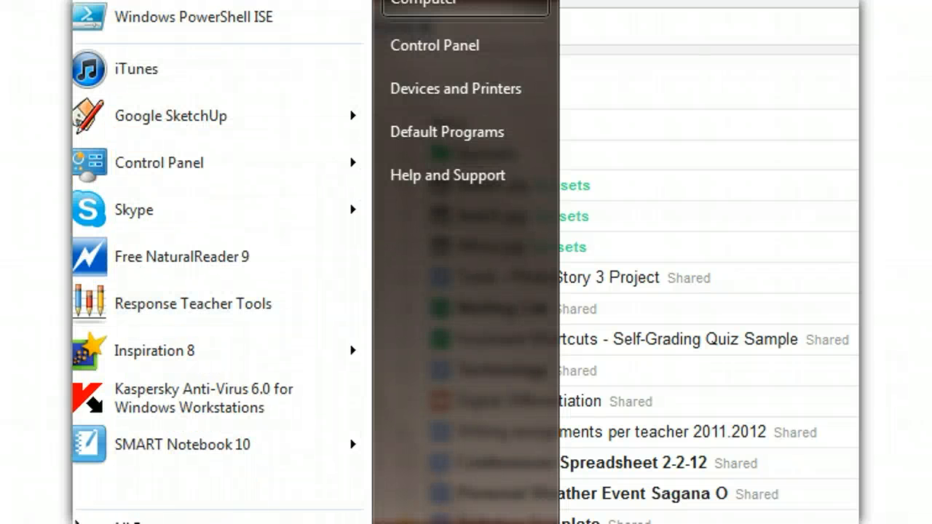
{"action": "left_click", "coordinate": [424, 3]}
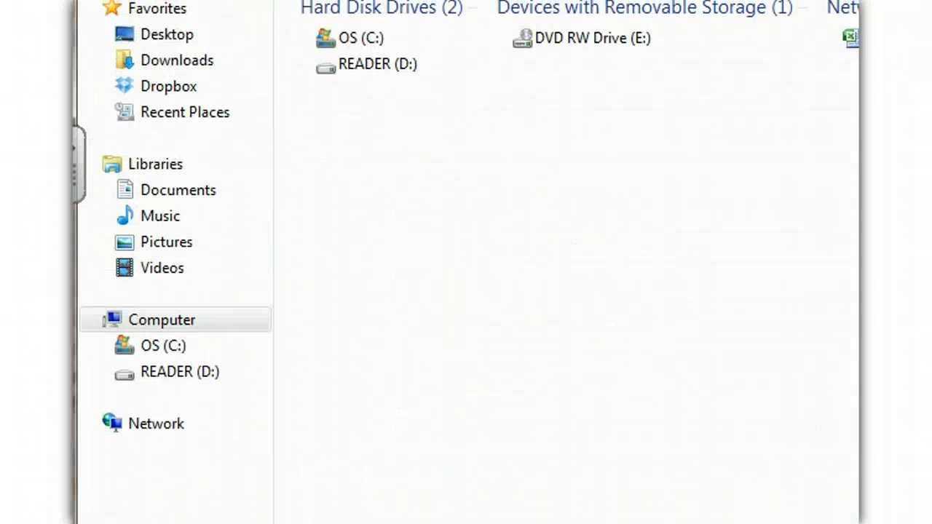
{"action": "left_click", "coordinate": [194, 74]}
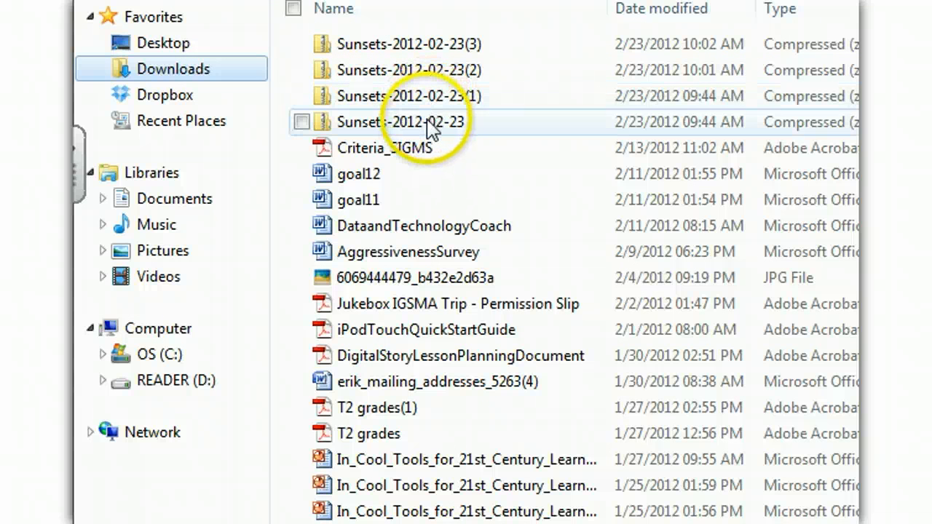
{"action": "mouse_move", "coordinate": [326, 131]}
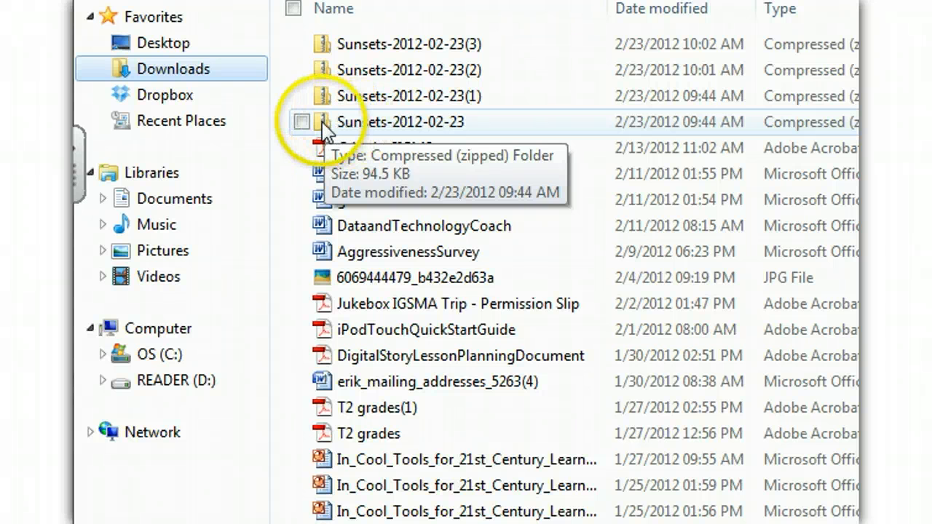
{"action": "double_click", "coordinate": [325, 126]}
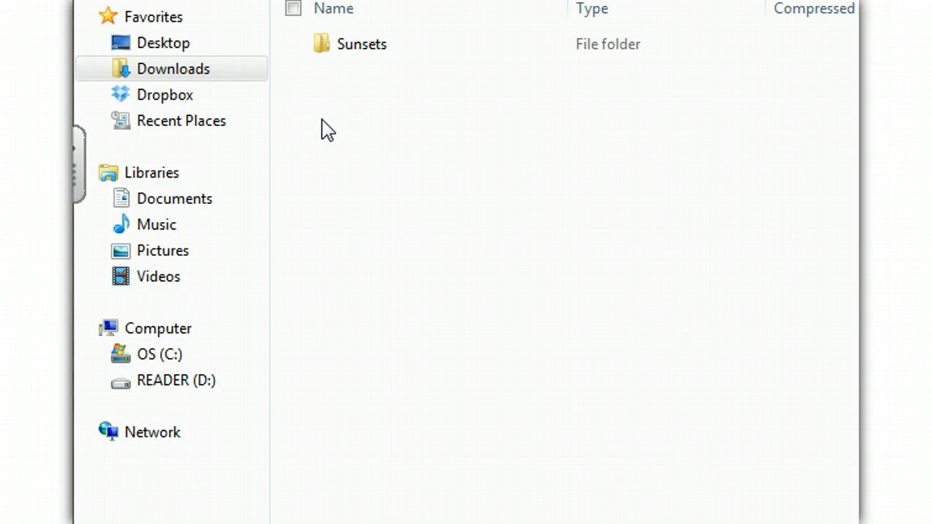
{"action": "double_click", "coordinate": [327, 49]}
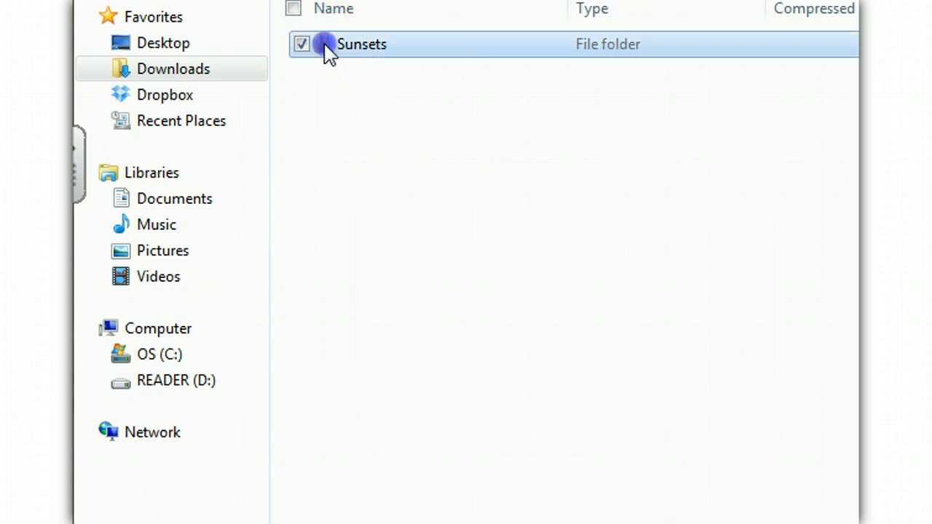